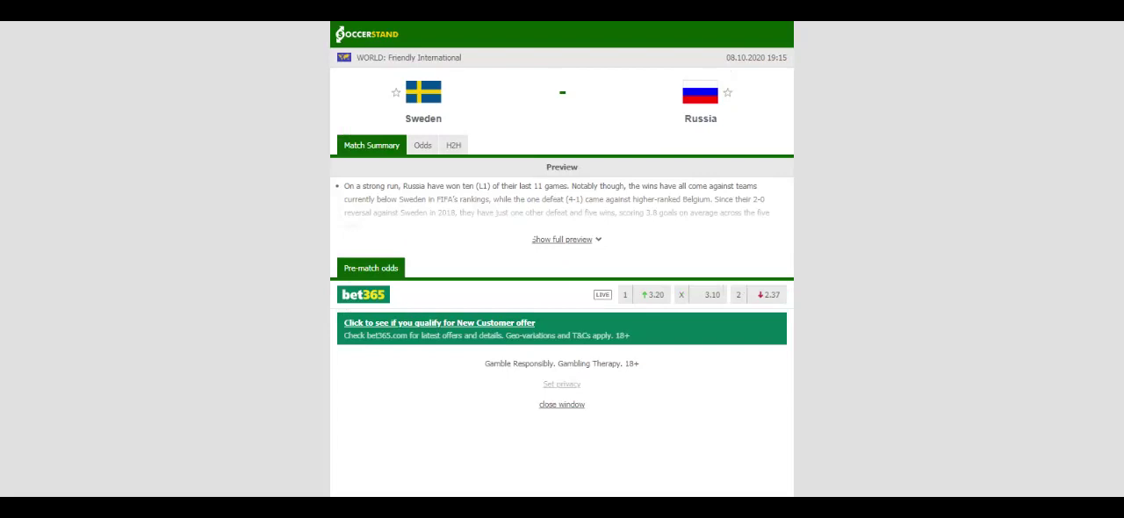
Step: Show the Sweden vs Russia head-to-head results on the H2H tab
left_click(453, 145)
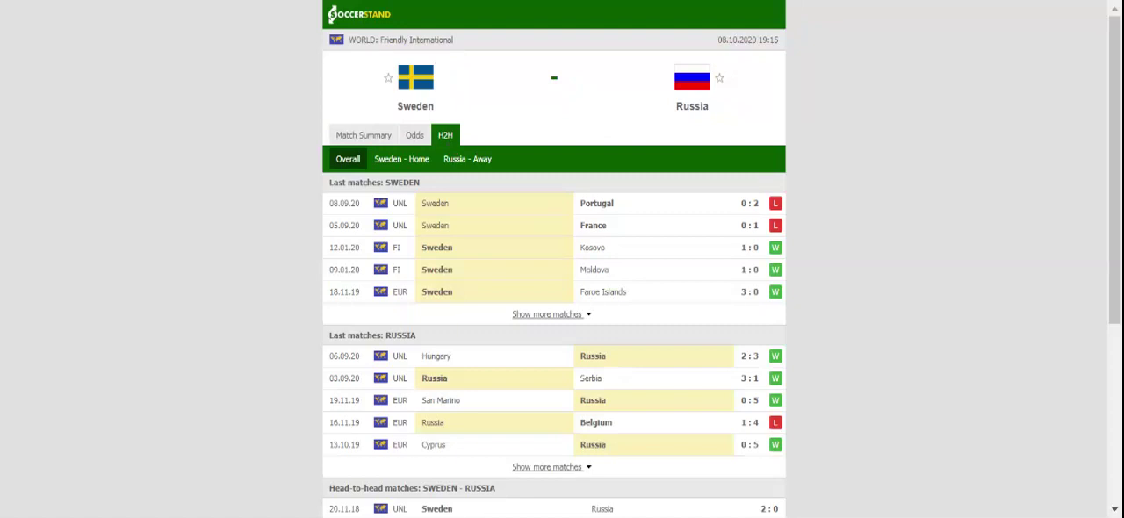
Step: Switch to the Odds tab to see full-time 1X2 odds from seven bookmakers
left_click(420, 135)
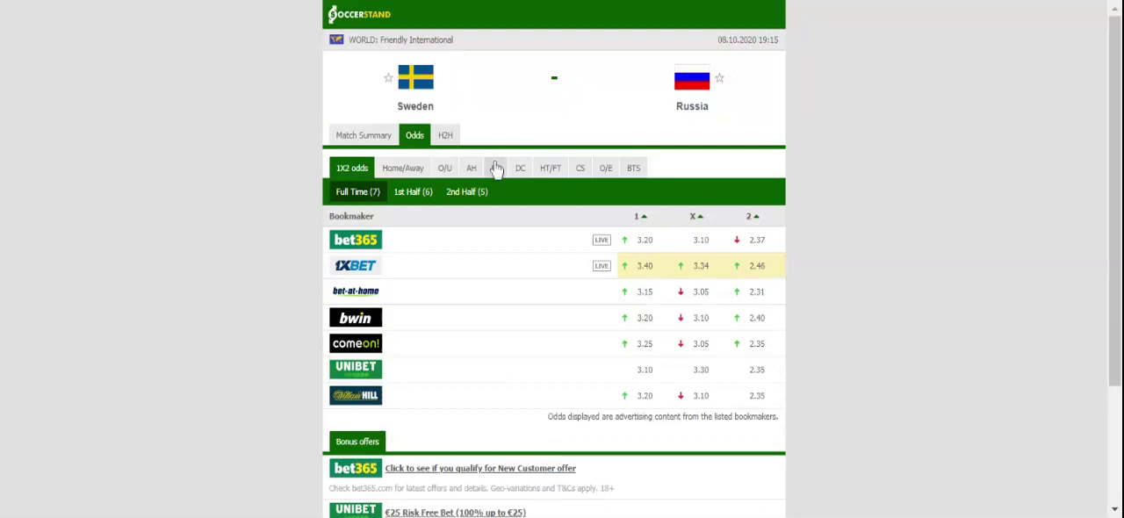
Step: Show the European Handicap (EH) odds, grouped by handicap value from -3
left_click(495, 167)
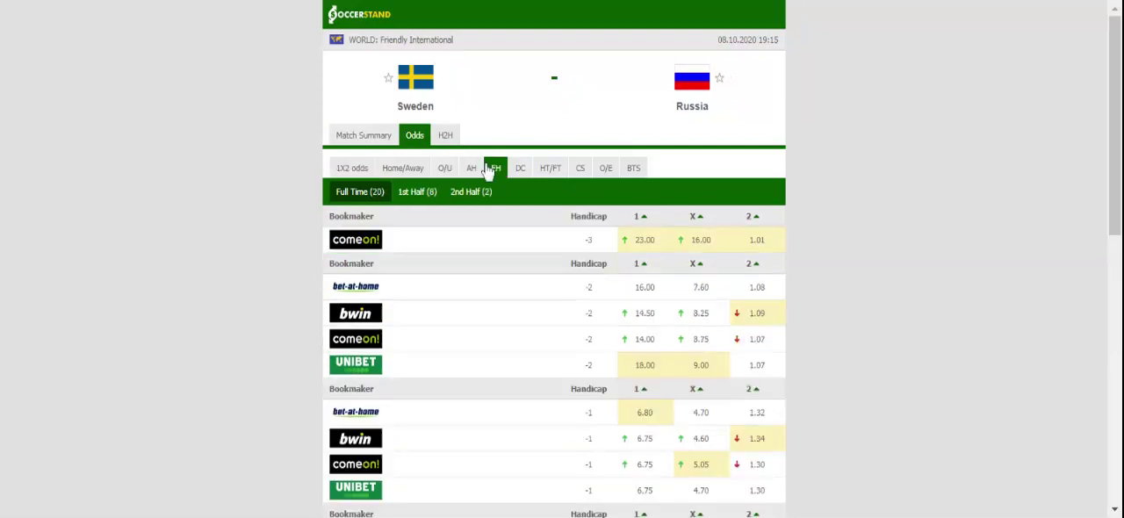